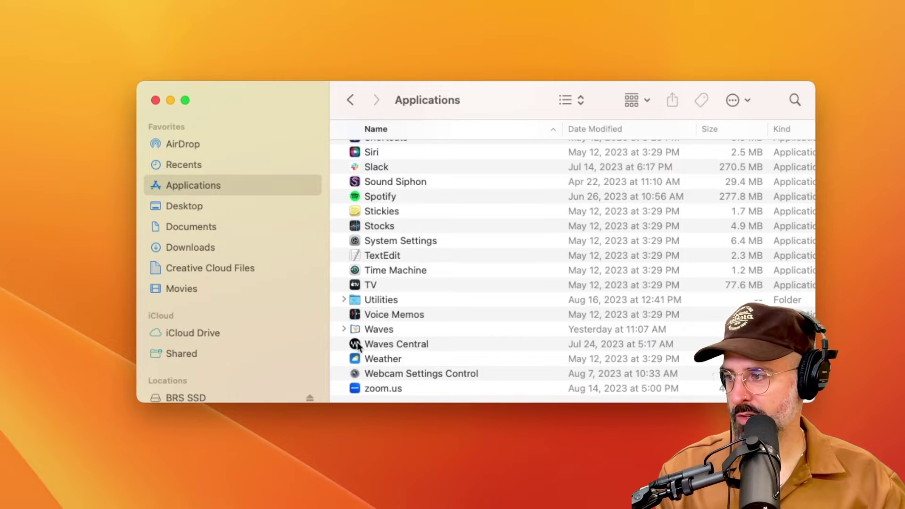
# Launch Waves Central and view licenses: BRS SSD with 20, Macintosh HD with 1
pyautogui.doubleClick(390, 347)
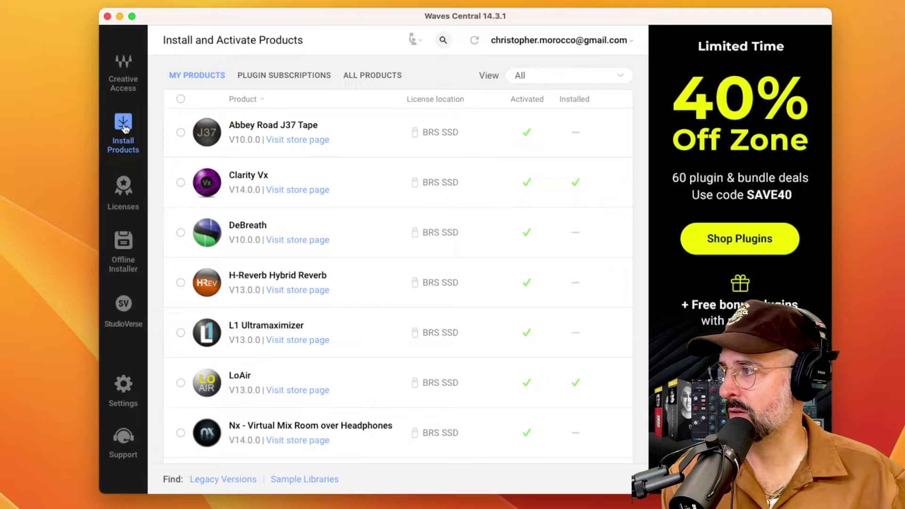
pyautogui.click(124, 186)
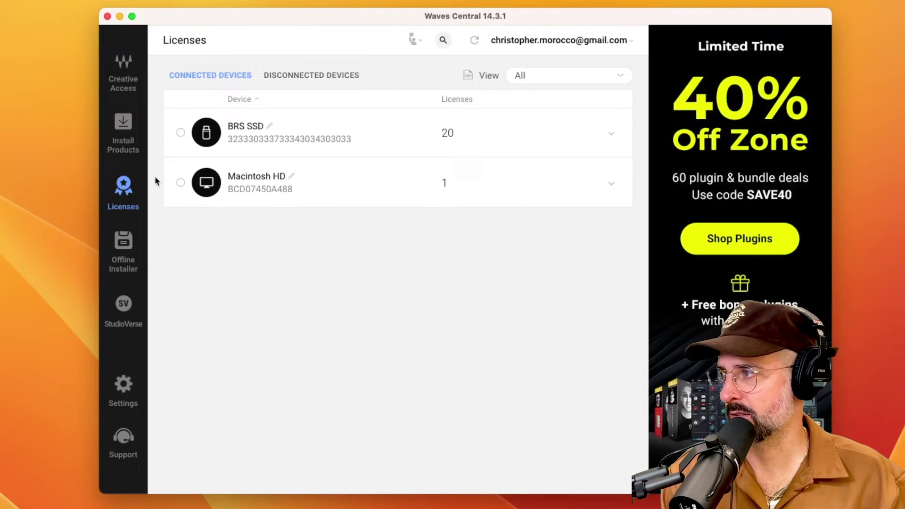
# Go to Install Products and scroll through the owned products list
pyautogui.click(124, 125)
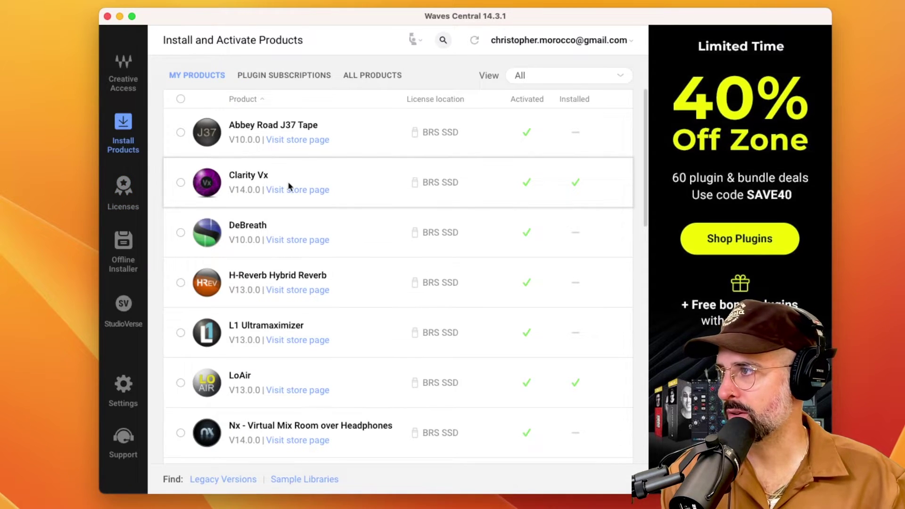
pyautogui.scroll(-3, 337, 189)
pyautogui.scroll(-10, 337, 191)
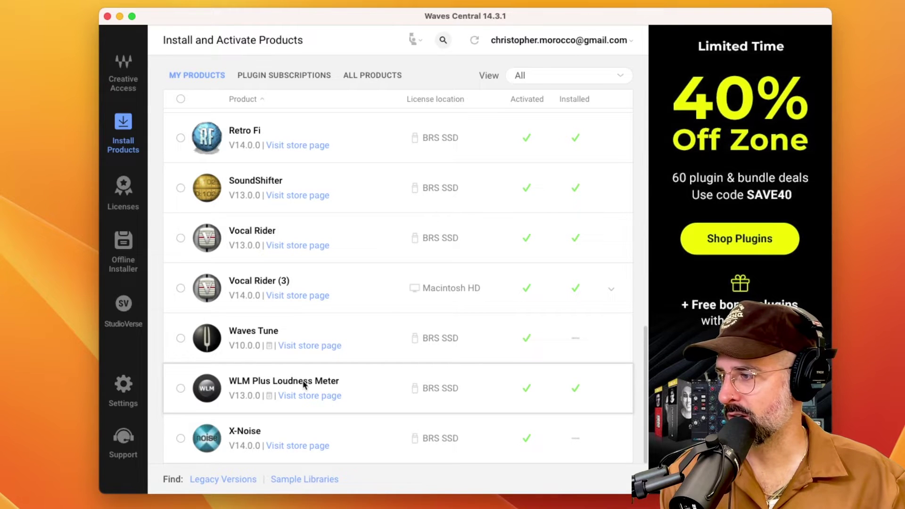
pyautogui.scroll(10, 304, 384)
# Browse the All Products tab, then return to the top of My Products
pyautogui.click(368, 76)
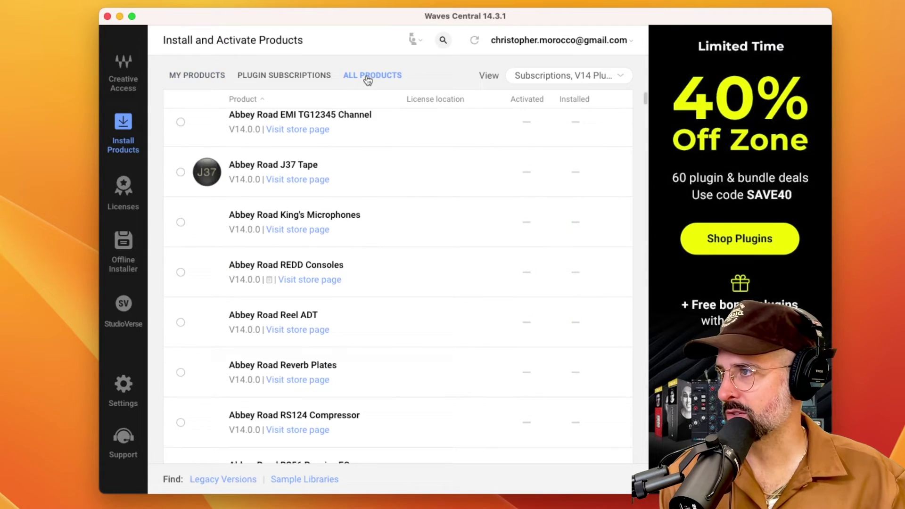
pyautogui.scroll(-12, 428, 254)
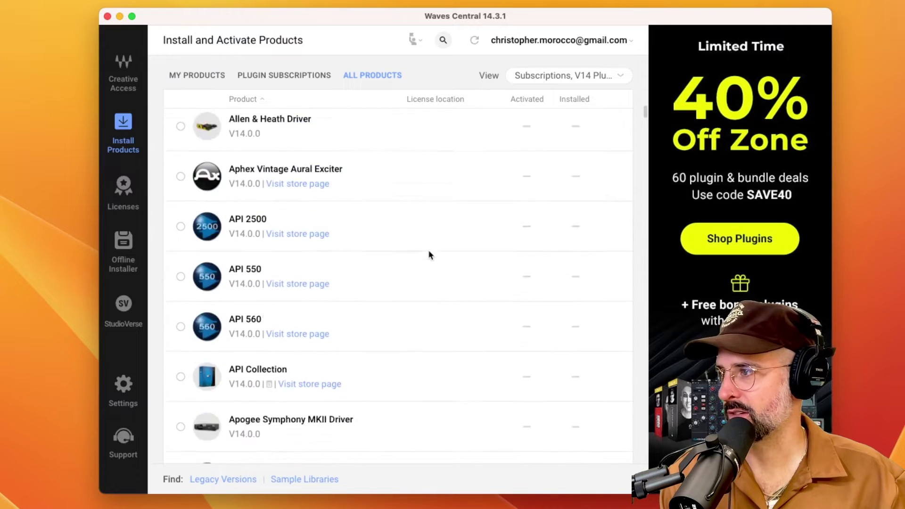
pyautogui.scroll(-10, 429, 255)
pyautogui.click(202, 77)
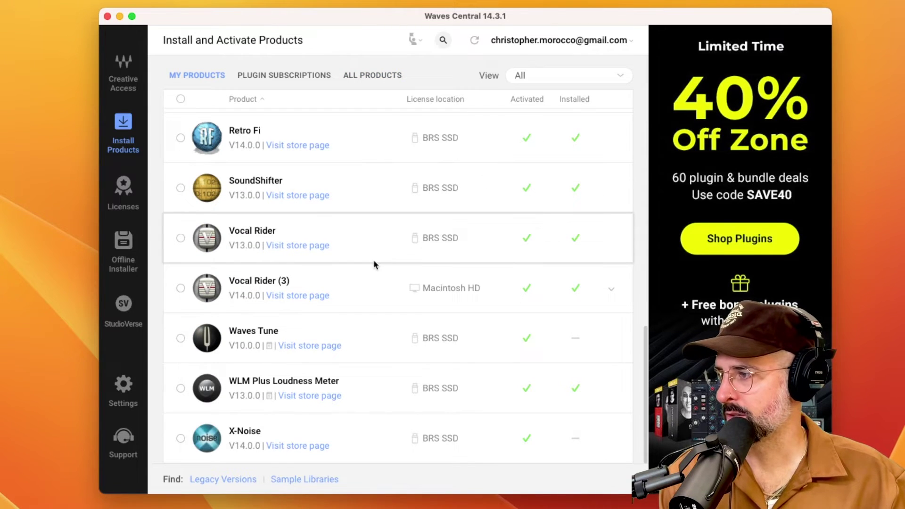
pyautogui.scroll(10, 374, 262)
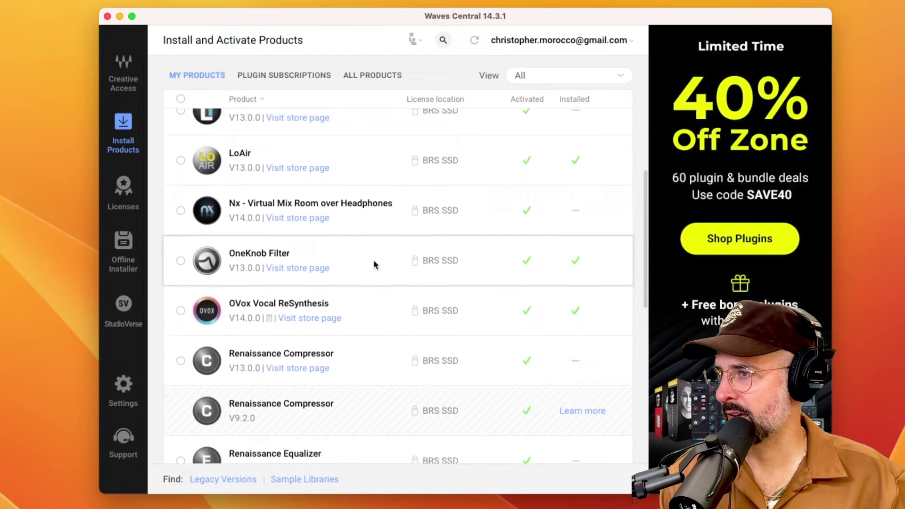
pyautogui.scroll(5, 374, 262)
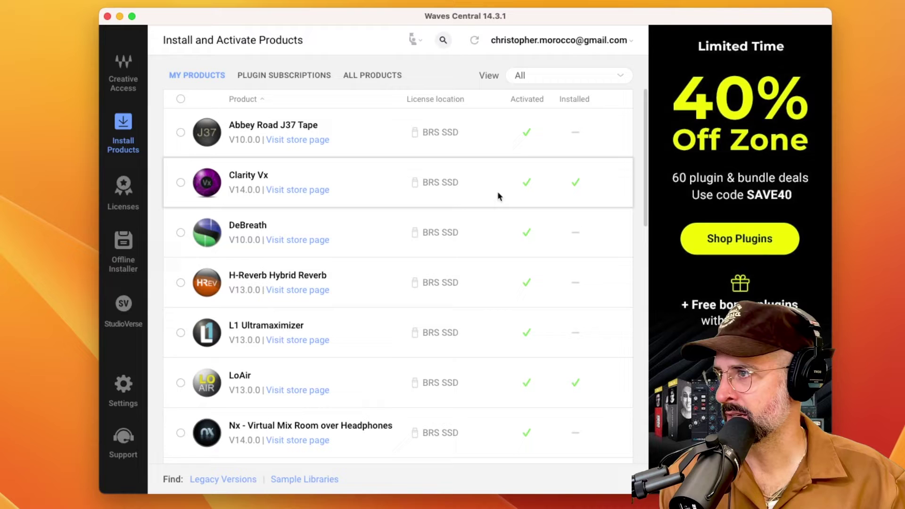
# Select Abbey Road J37 Tape and Nx - Virtual Mix Room over Headphones, then start installing
pyautogui.click(180, 132)
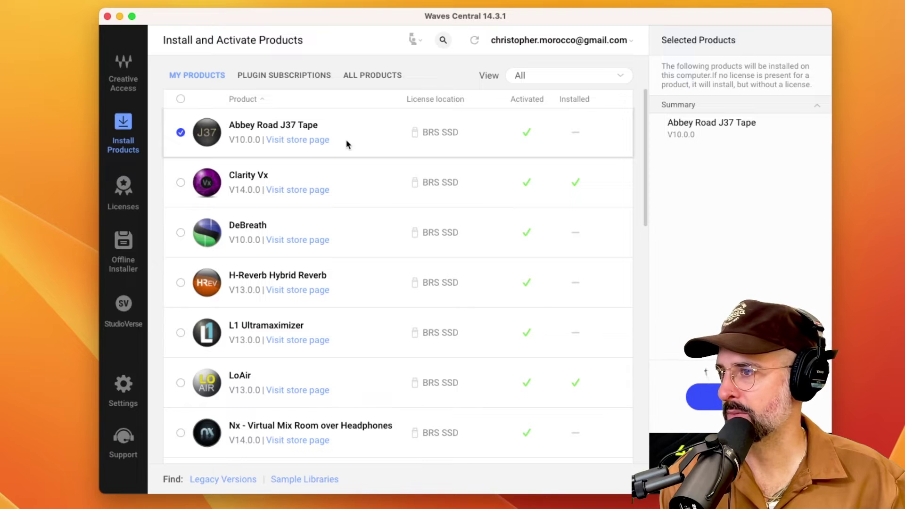
pyautogui.scroll(-3, 347, 144)
pyautogui.scroll(-5, 346, 144)
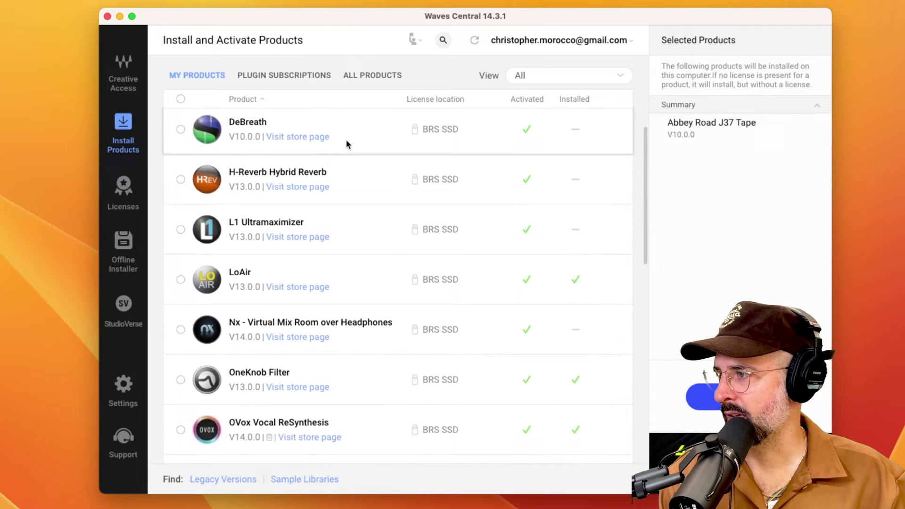
pyautogui.scroll(-2, 346, 143)
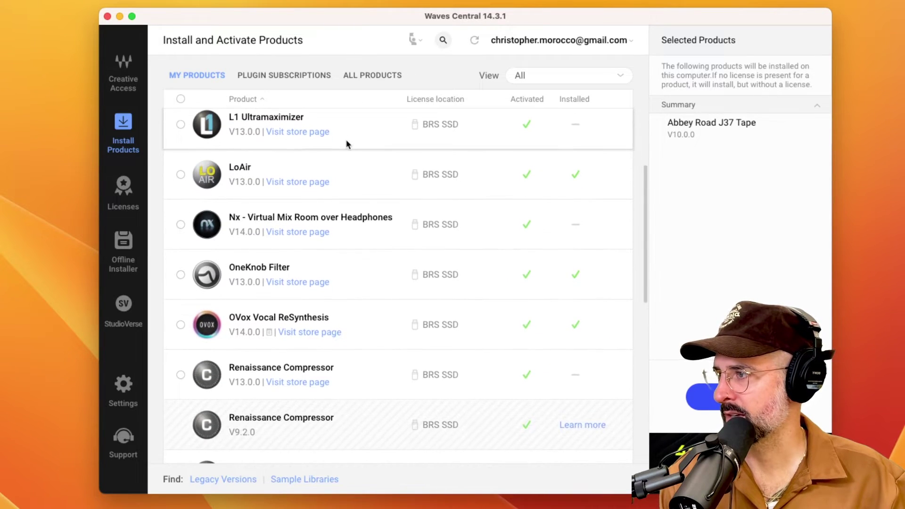
pyautogui.scroll(-2, 347, 144)
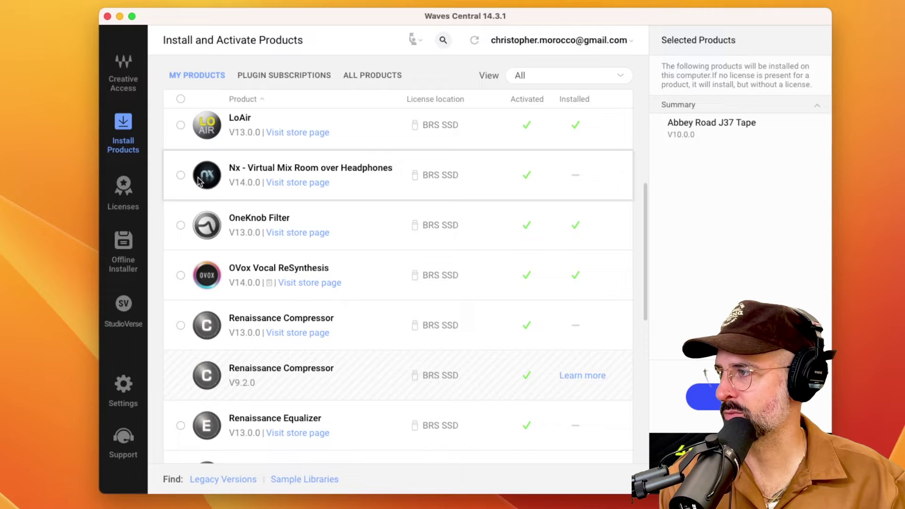
pyautogui.click(180, 176)
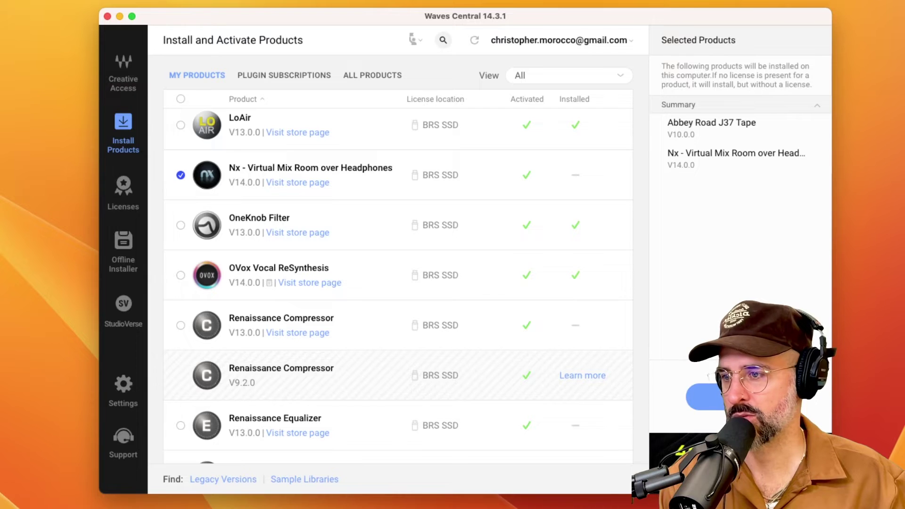
pyautogui.click(707, 393)
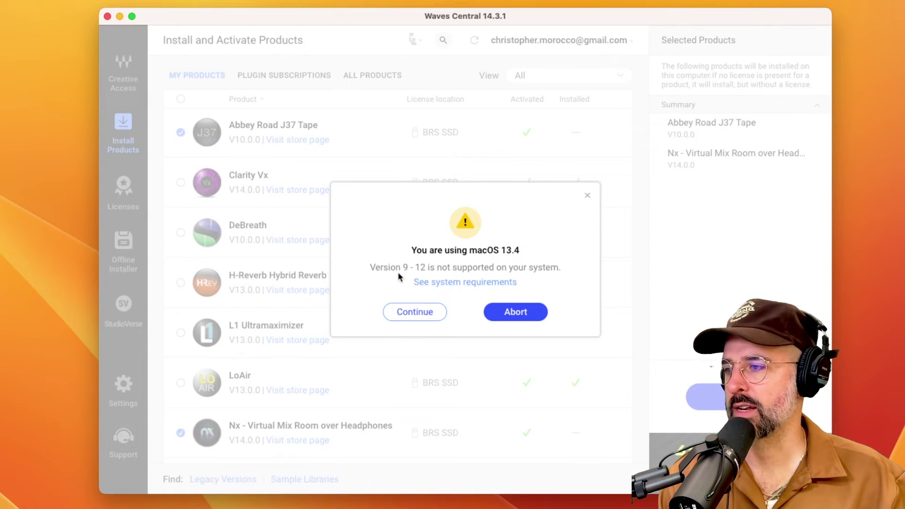
# Install Nx - Virtual Mix Room over Headphones alone and acknowledge the completion message
pyautogui.scroll(-3, 279, 281)
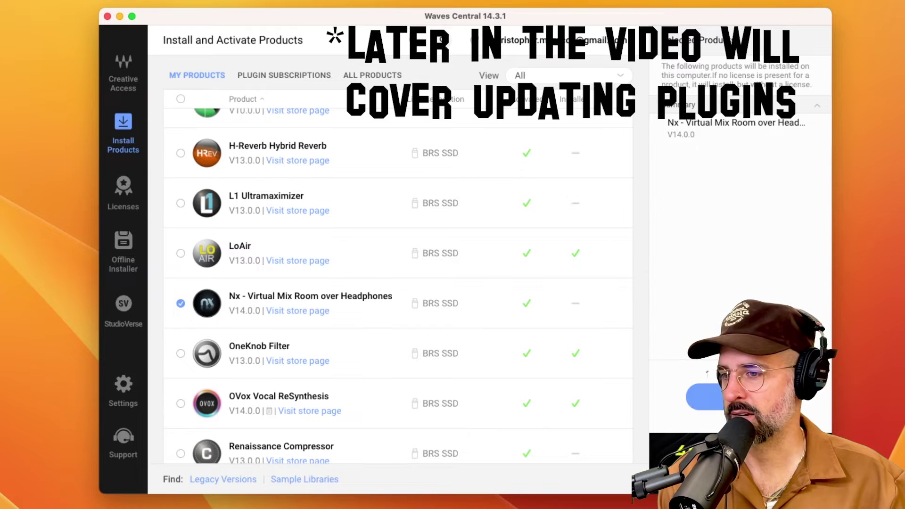
pyautogui.click(706, 374)
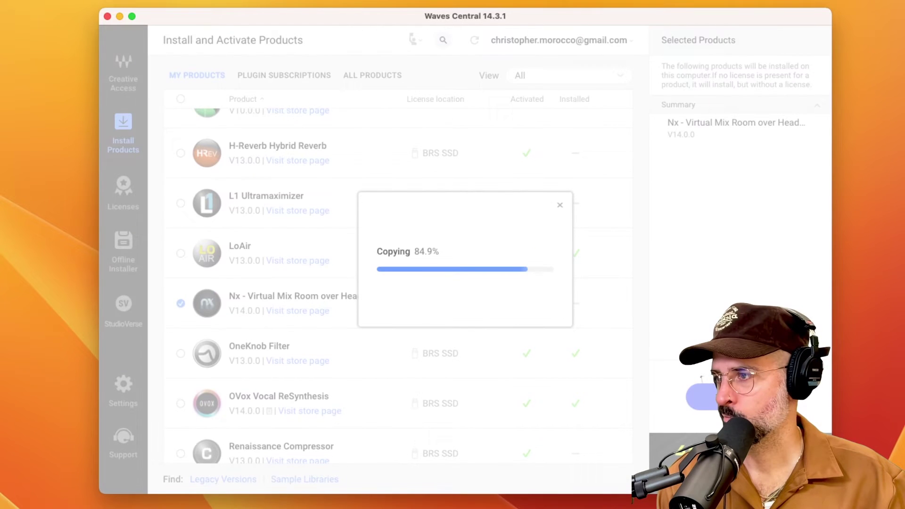
pyautogui.click(474, 303)
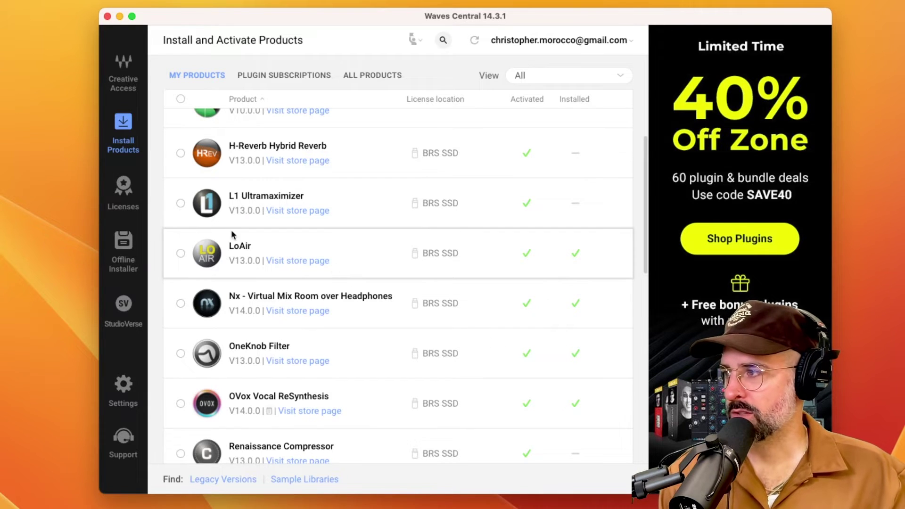
# Expand the BRS SSD licenses and deactivate the Nx - Virtual Mix Room over Headphones license
pyautogui.click(125, 187)
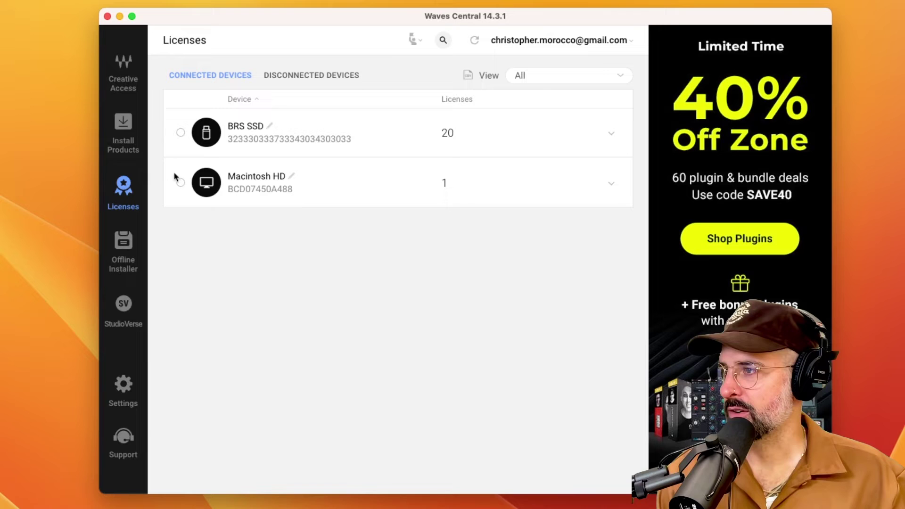
pyautogui.click(610, 138)
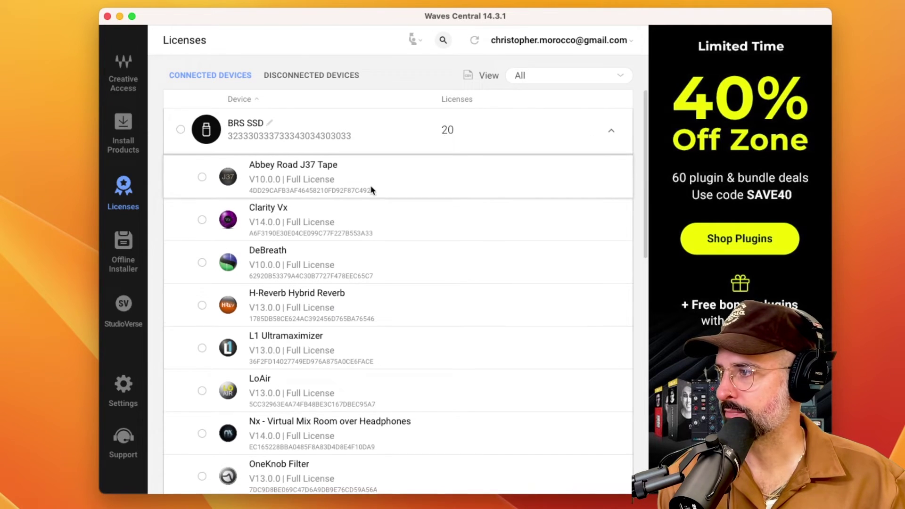
pyautogui.scroll(-2, 370, 188)
pyautogui.scroll(-10, 370, 190)
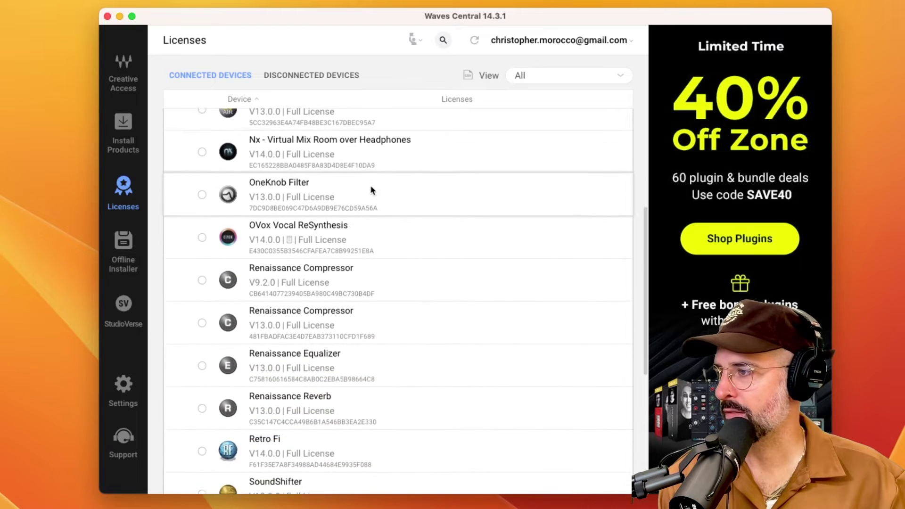
pyautogui.scroll(-6, 371, 190)
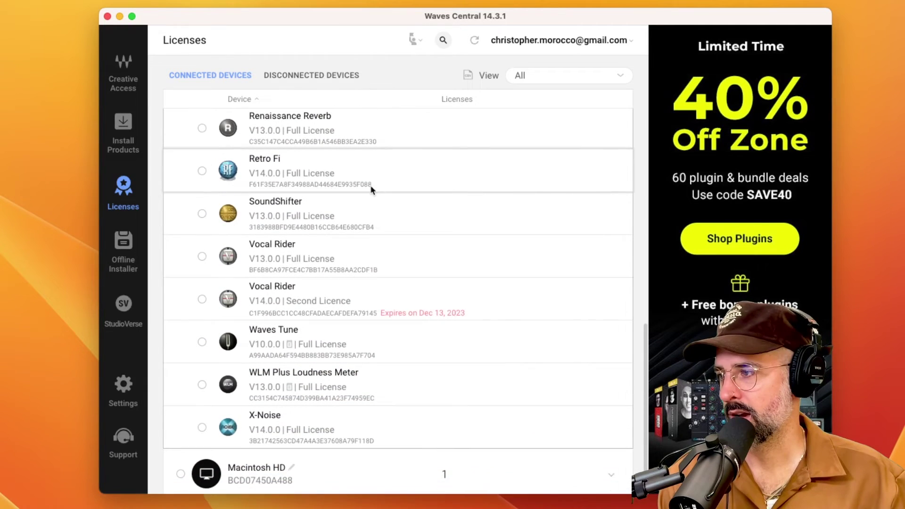
pyautogui.scroll(8, 370, 190)
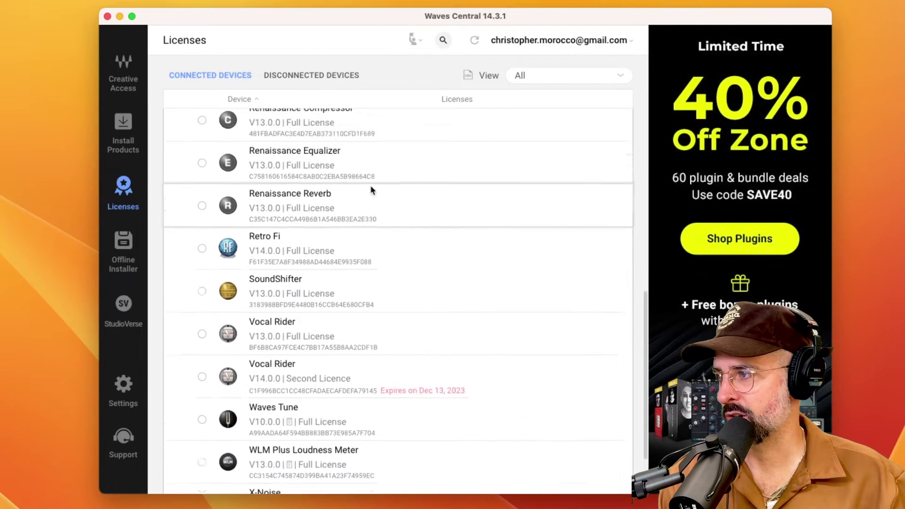
pyautogui.scroll(6, 370, 190)
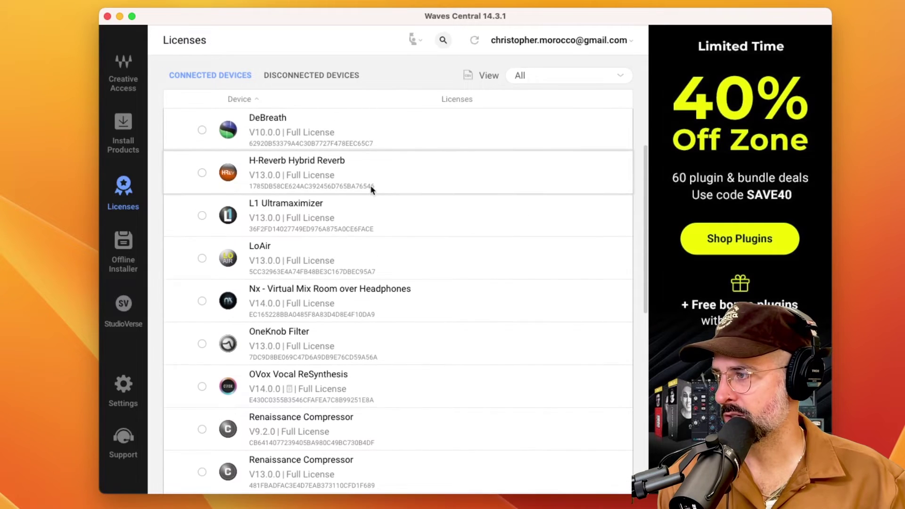
pyautogui.click(201, 302)
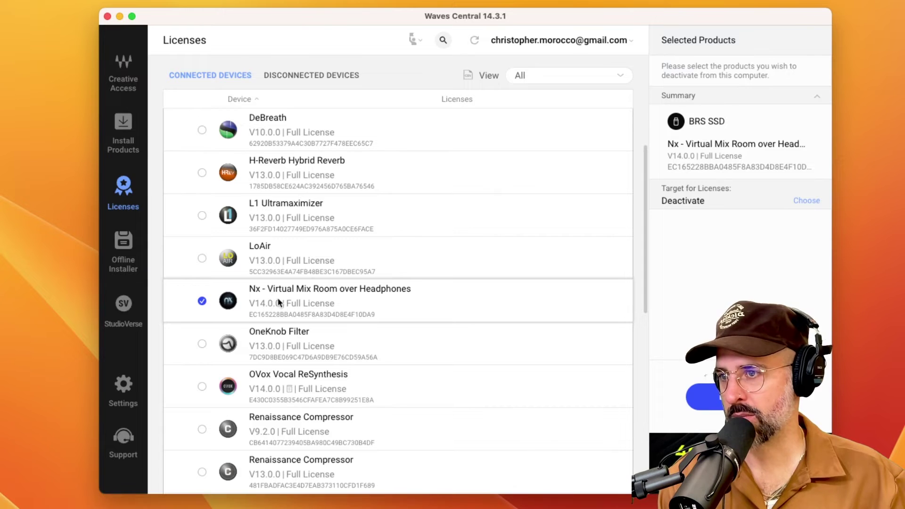
pyautogui.click(707, 375)
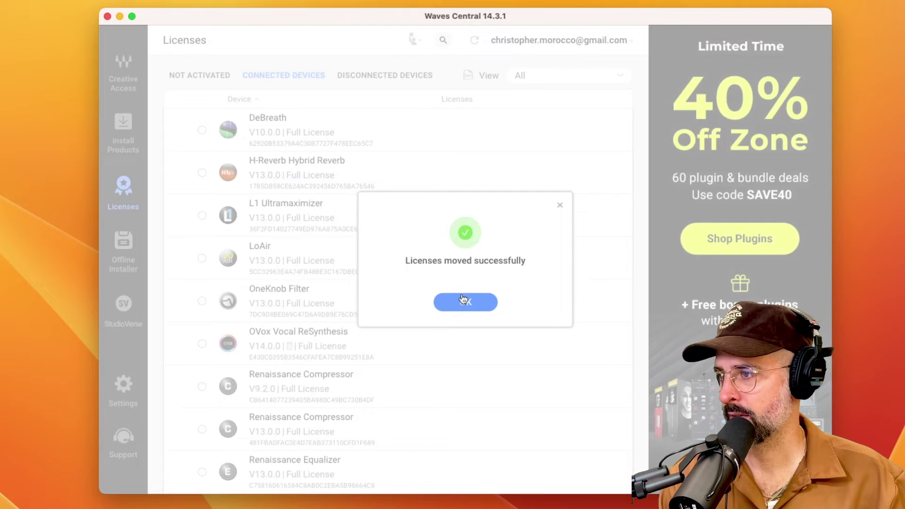
# Activate the unassigned Nx license from the Not Activated tab onto BRS SSD
pyautogui.click(464, 302)
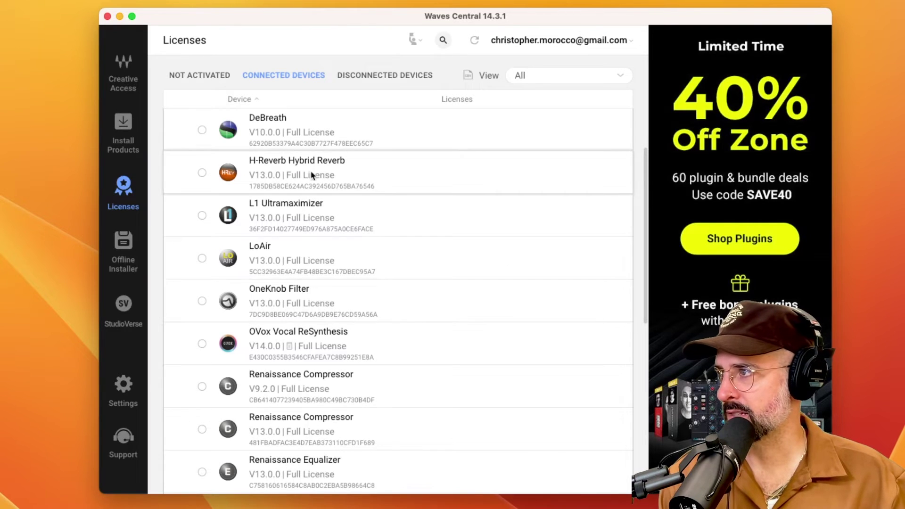
pyautogui.click(211, 80)
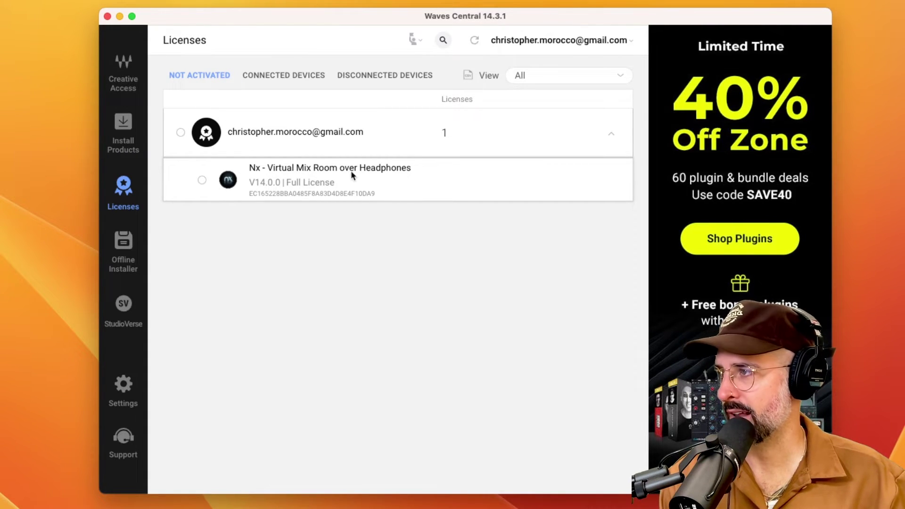
pyautogui.click(202, 182)
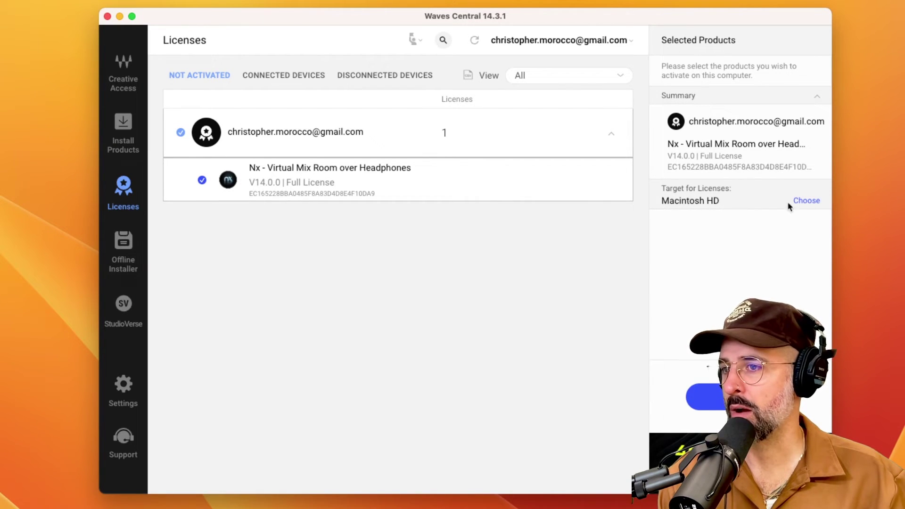
pyautogui.click(808, 201)
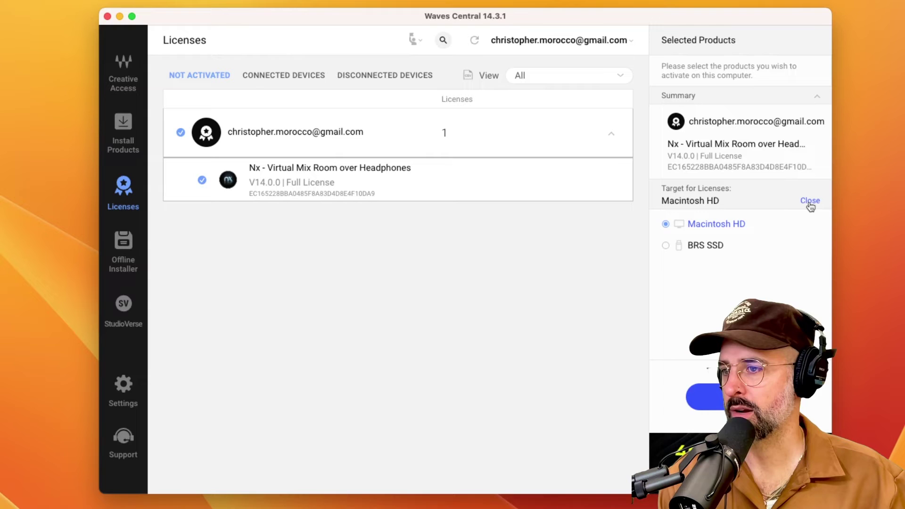
pyautogui.click(667, 246)
pyautogui.click(710, 395)
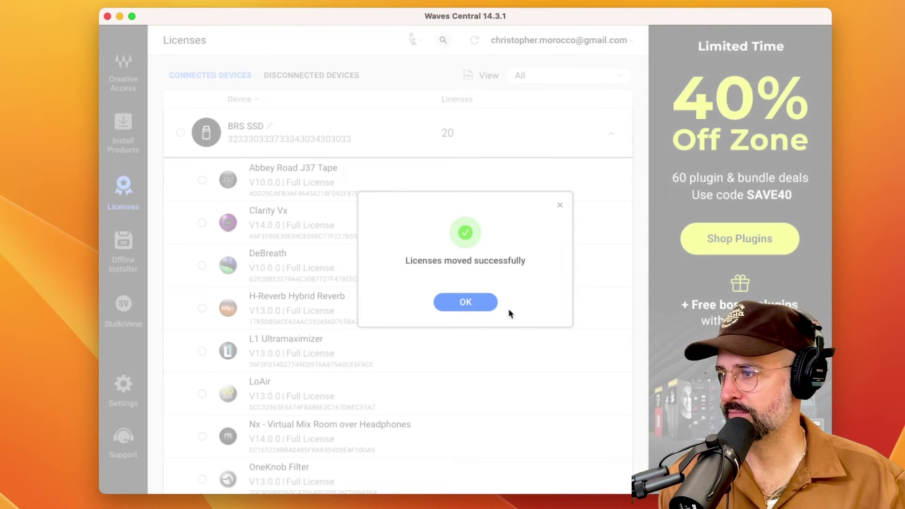
# Dismiss the success message, check Nx is listed, and collapse the BRS SSD license list
pyautogui.click(465, 302)
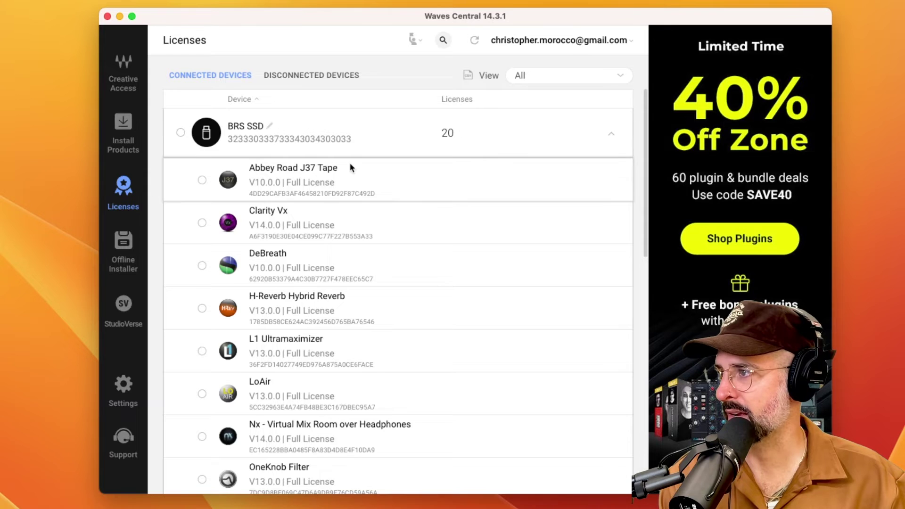
pyautogui.scroll(-5, 351, 166)
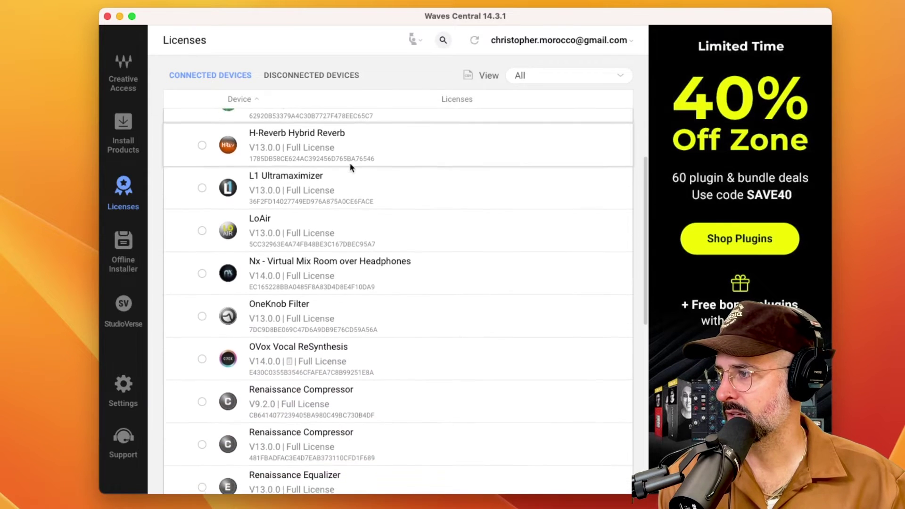
pyautogui.scroll(-2, 349, 162)
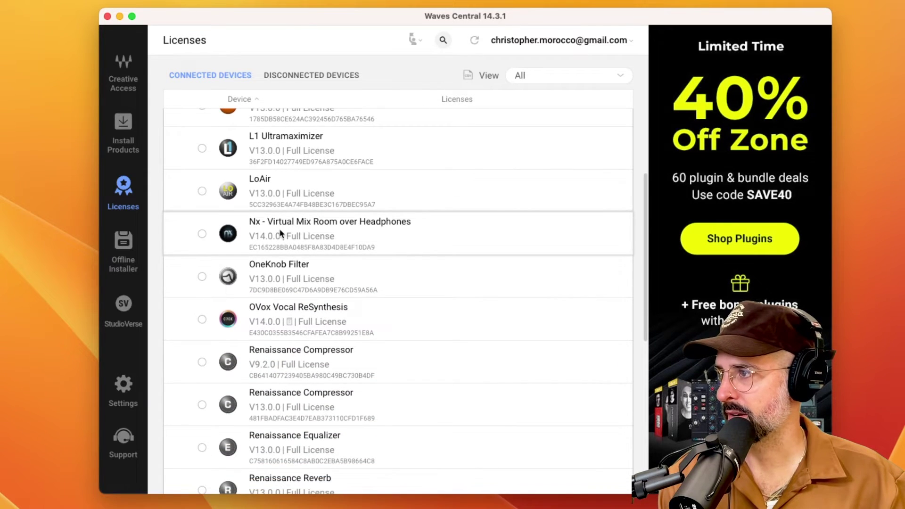
pyautogui.scroll(7, 280, 233)
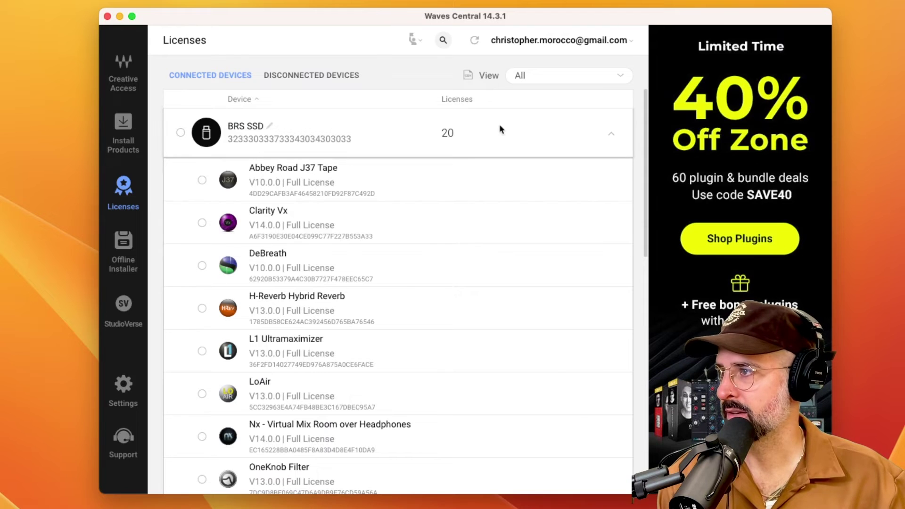
pyautogui.click(608, 135)
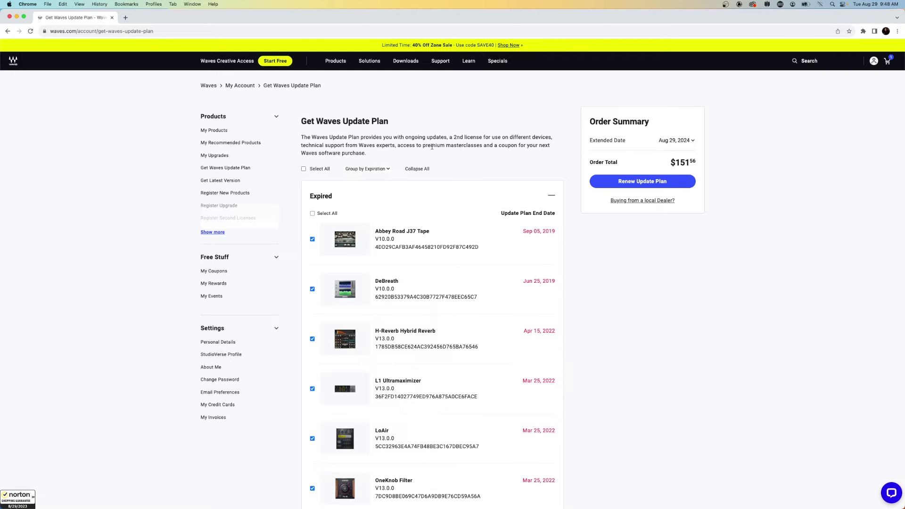
# Untick H-Reverb Hybrid Reverb and L1 Ultramaximizer under Expired, lowering the total to $111.24
pyautogui.scroll(-2, 431, 147)
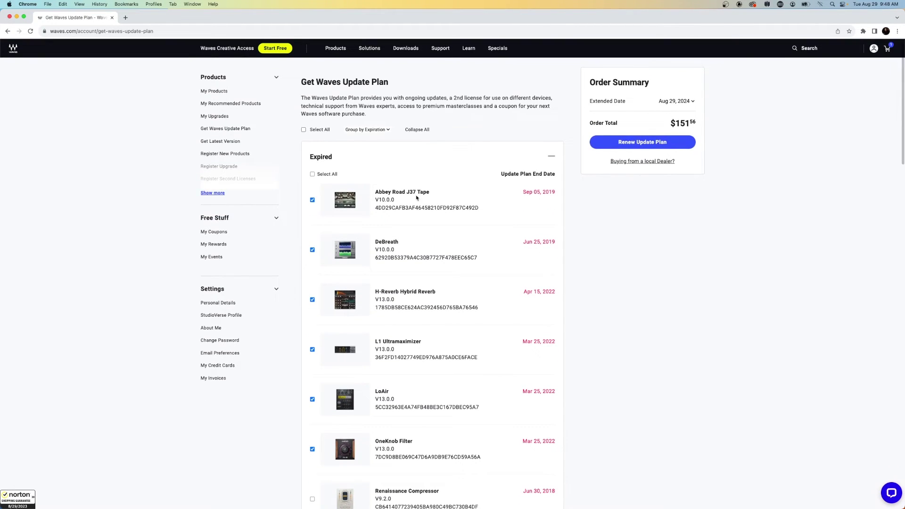
pyautogui.scroll(-1, 398, 204)
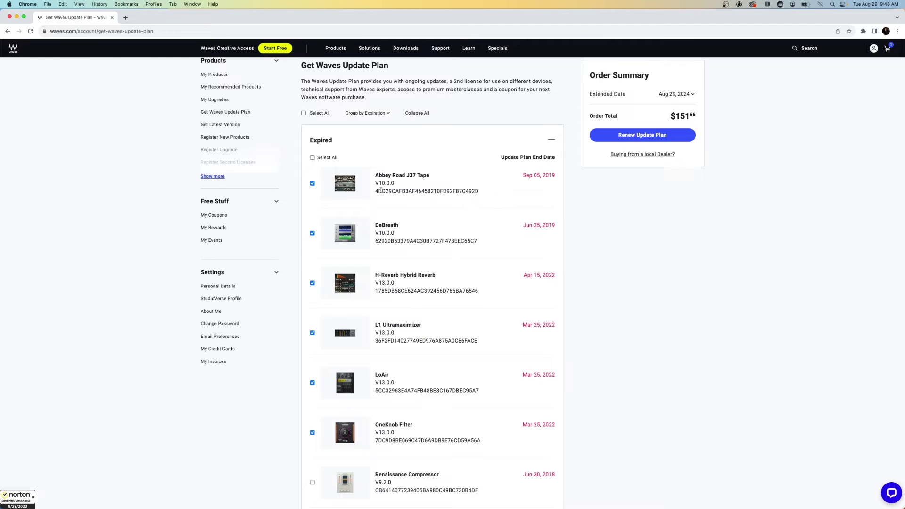
pyautogui.scroll(-2, 380, 191)
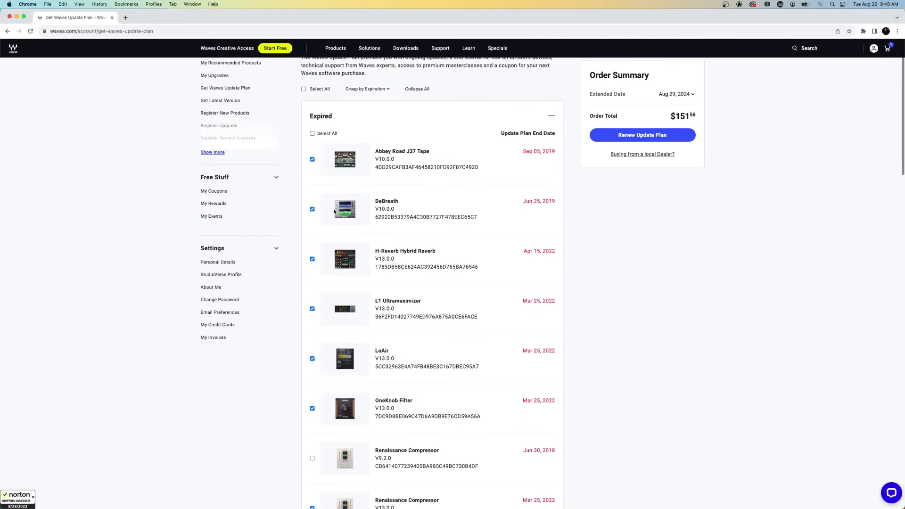
pyautogui.scroll(-2, 312, 211)
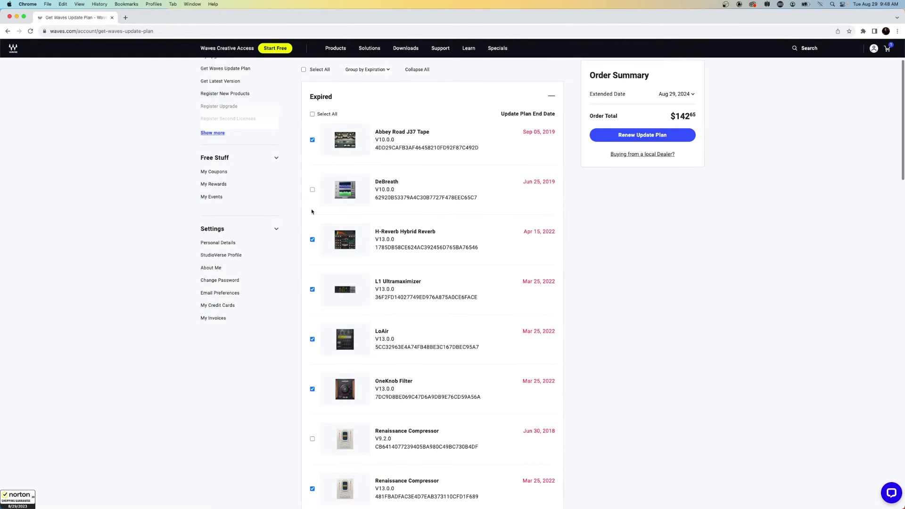
pyautogui.click(313, 240)
pyautogui.scroll(-3, 312, 241)
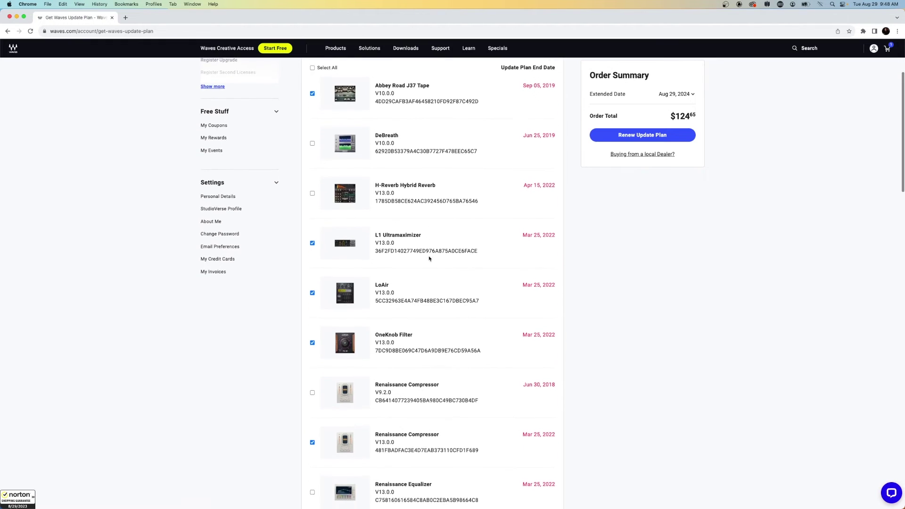
pyautogui.click(313, 241)
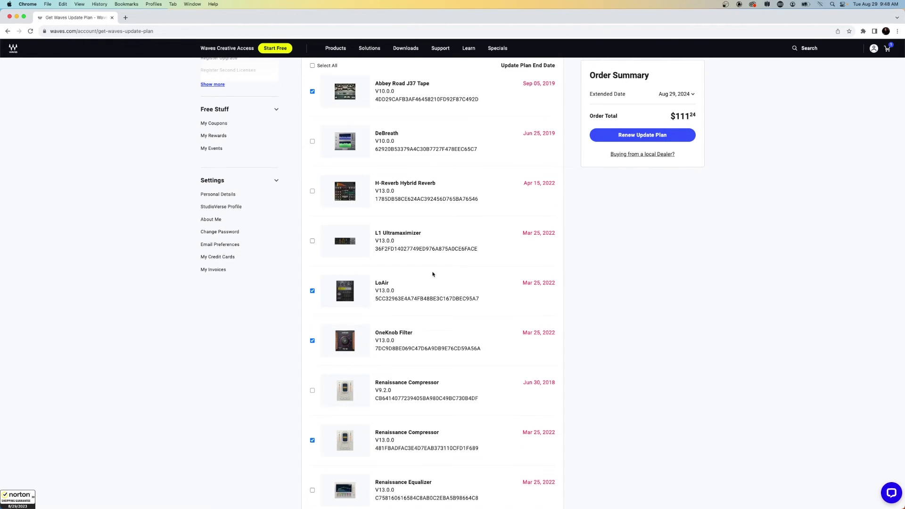
pyautogui.scroll(-20, 432, 274)
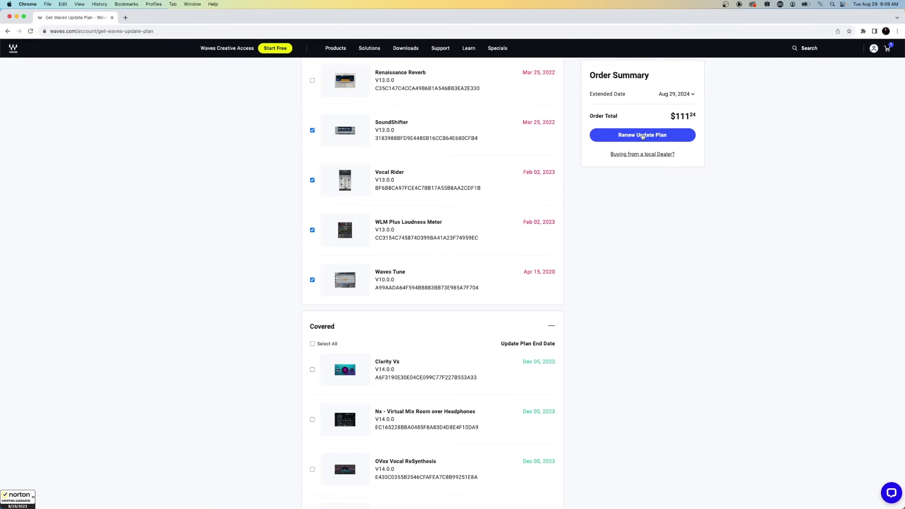
pyautogui.scroll(1, 642, 136)
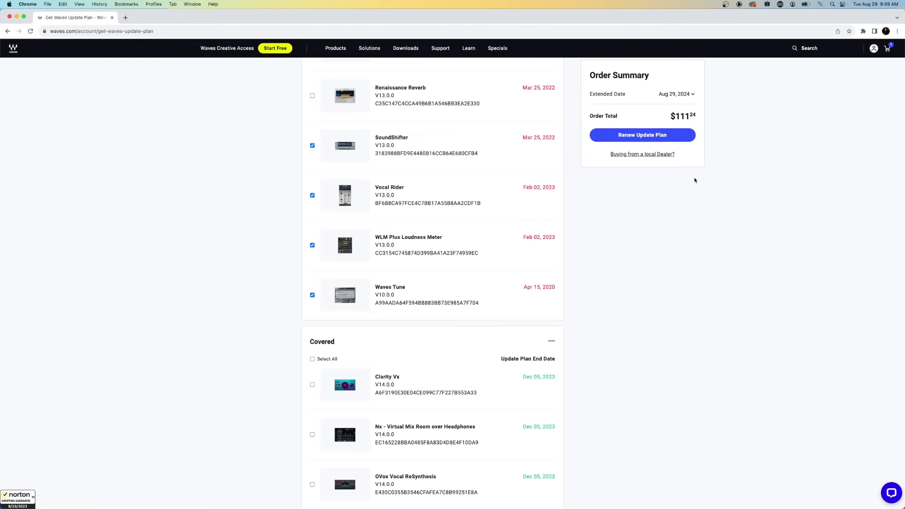
pyautogui.scroll(5, 575, 181)
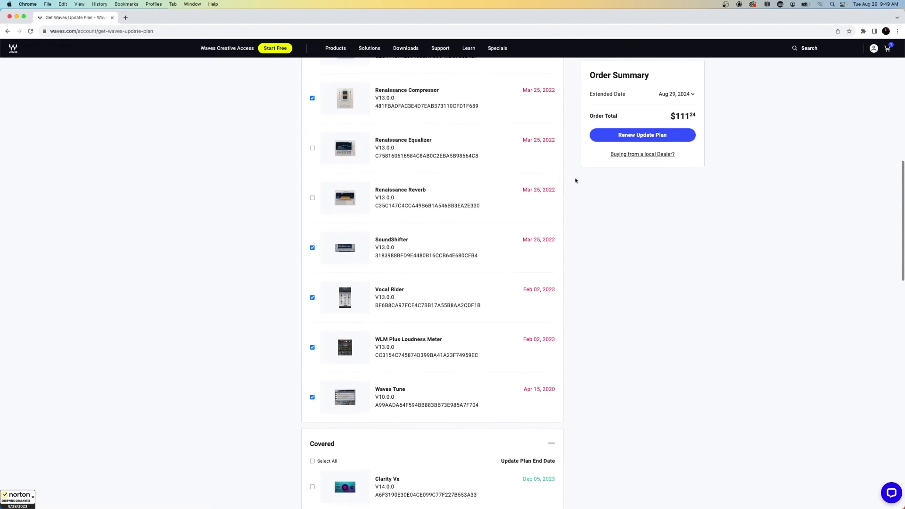